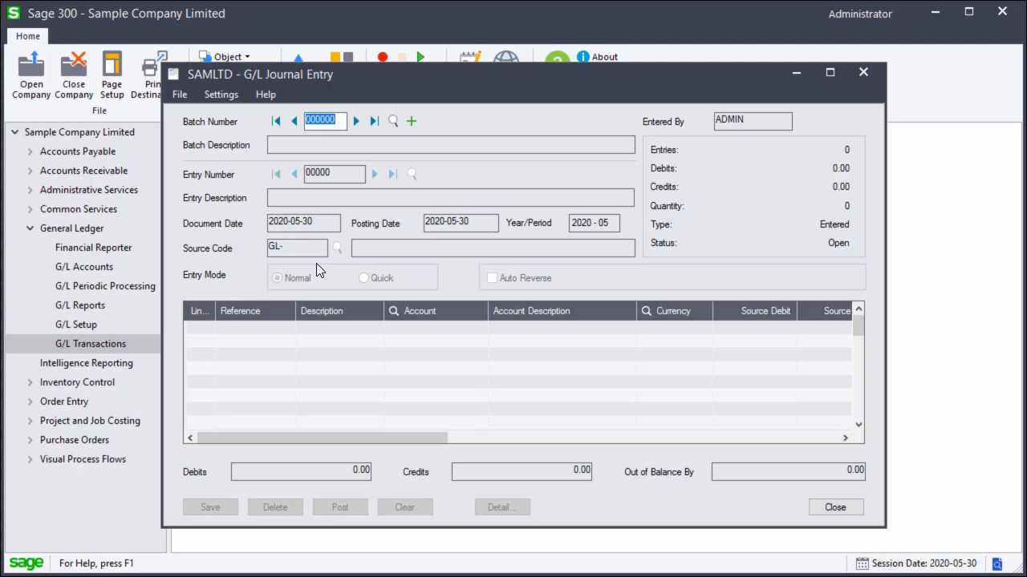
Create a new empty batch in G/L Journal Entry and close the journal entry window
left_click(417, 120)
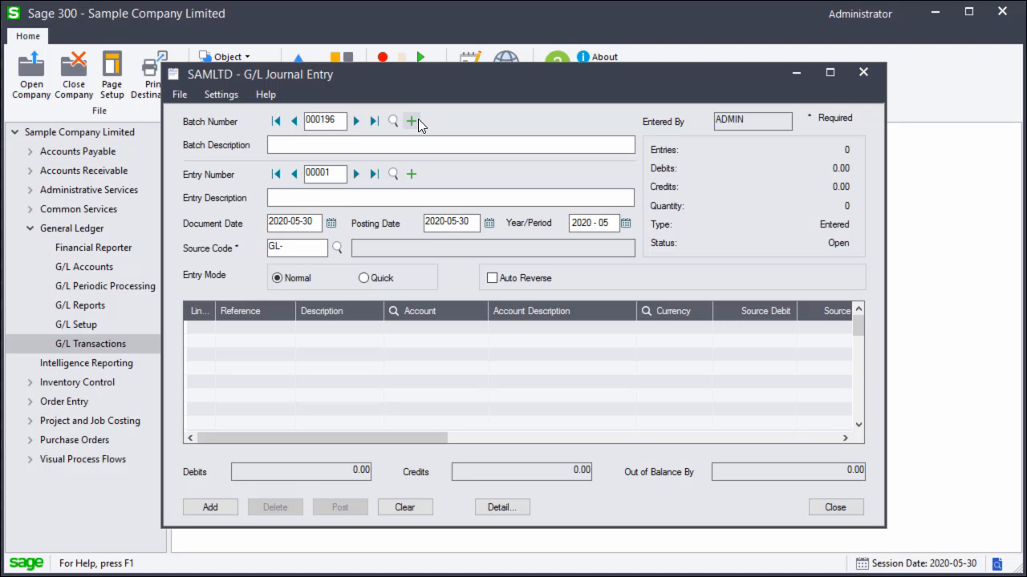
left_click(810, 516)
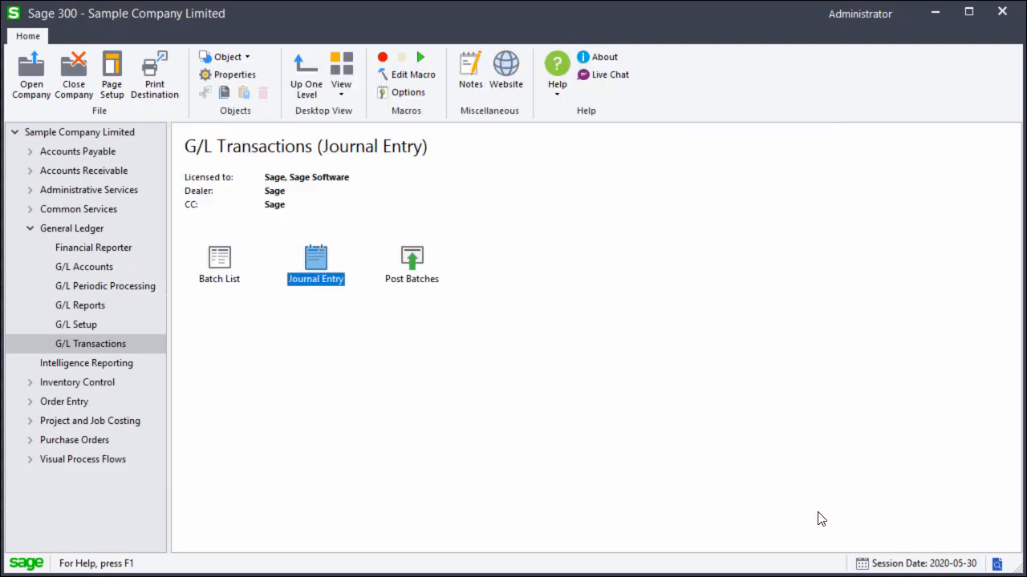
Open the Batch List from the General Ledger's G/L Transactions and start a new batch
left_click(79, 230)
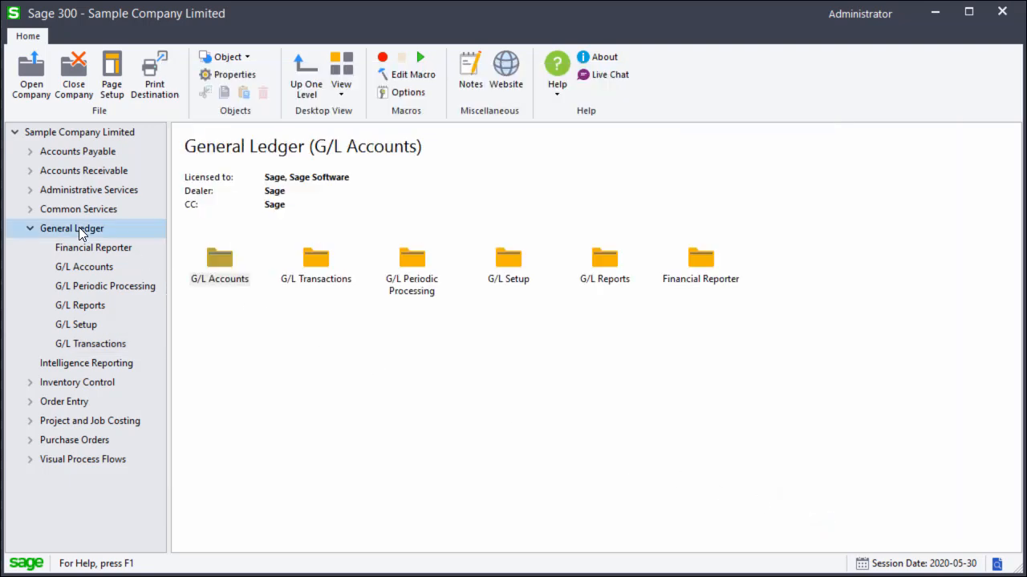
left_click(111, 350)
double_click(219, 261)
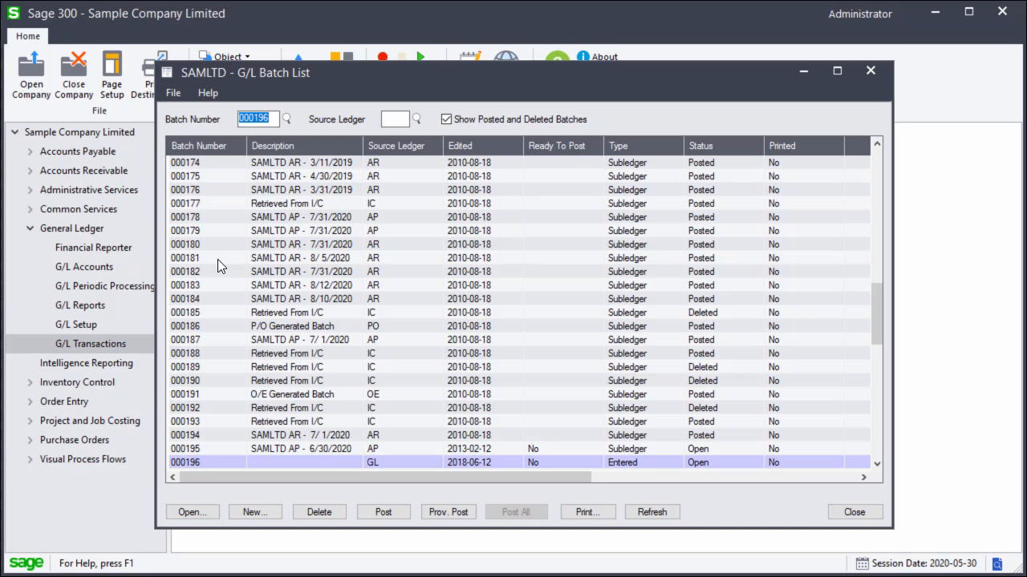
left_click(252, 509)
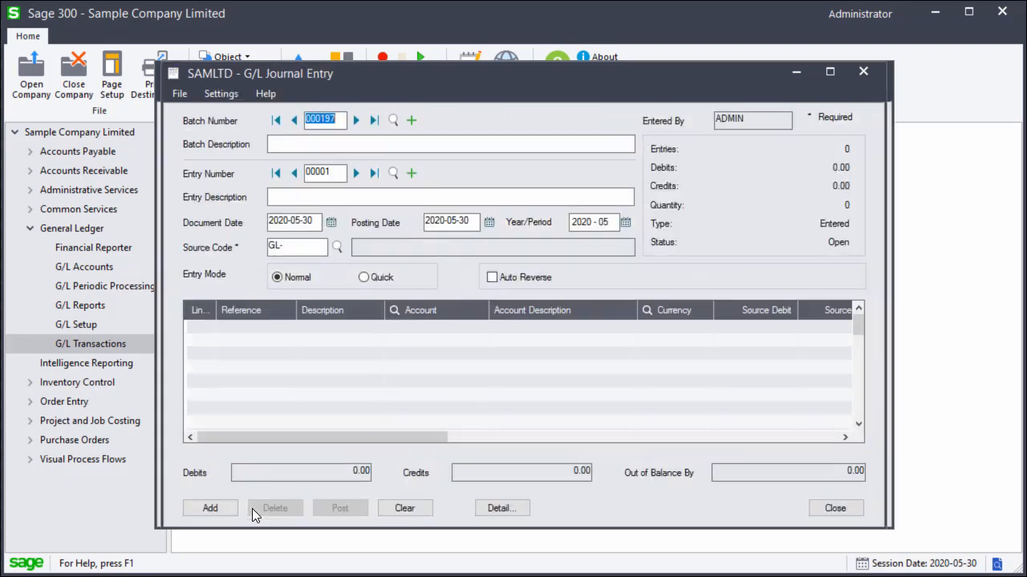
Describe the batch as "To record miscellaneous entries" and its first entry as "To record miscellaneous advertising expenses"
left_click(450, 145)
type("To recor")
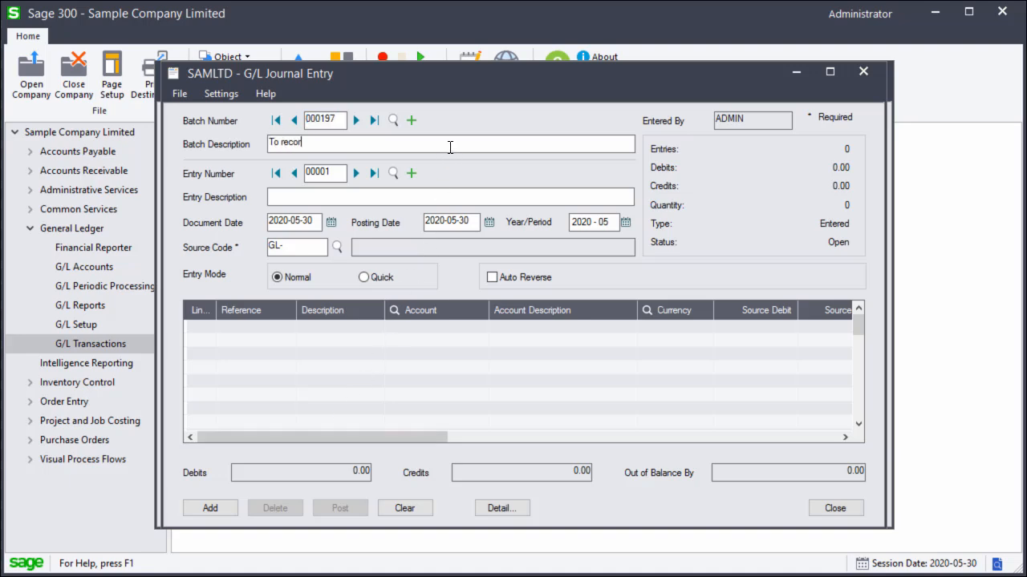
type("d miscellaneous entries")
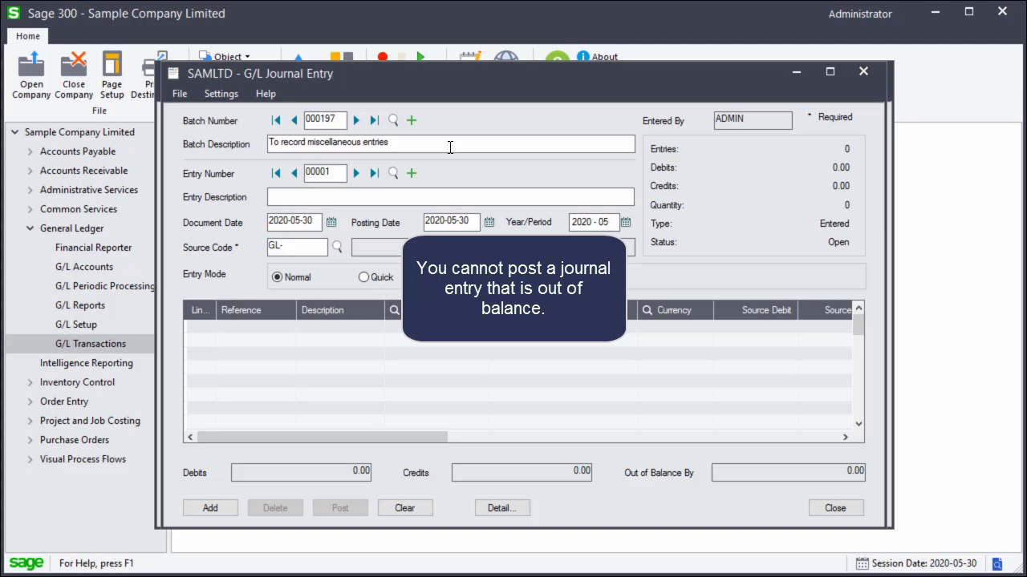
left_click(461, 190)
type("To record ")
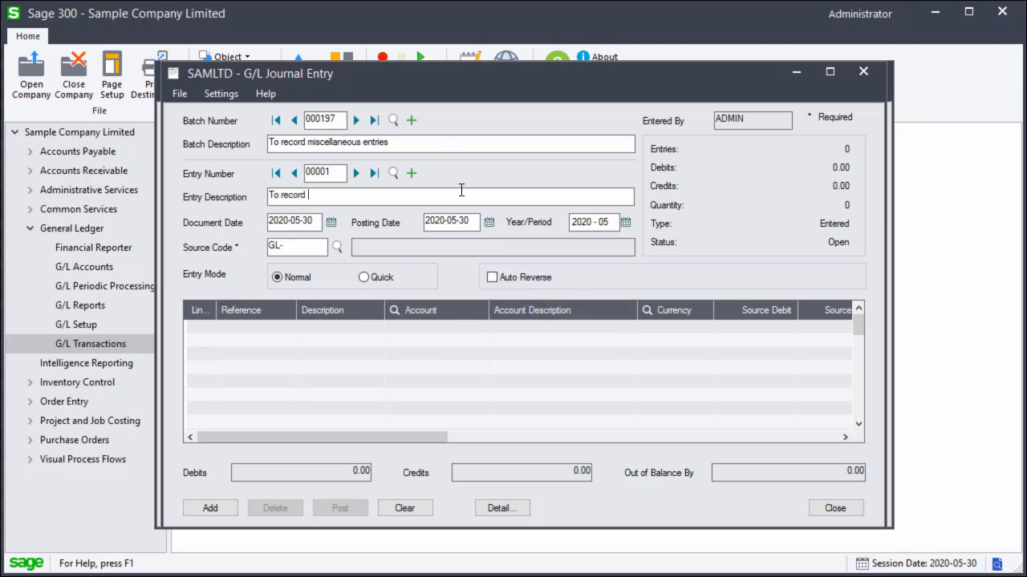
type("miscellaneous advertising expenses")
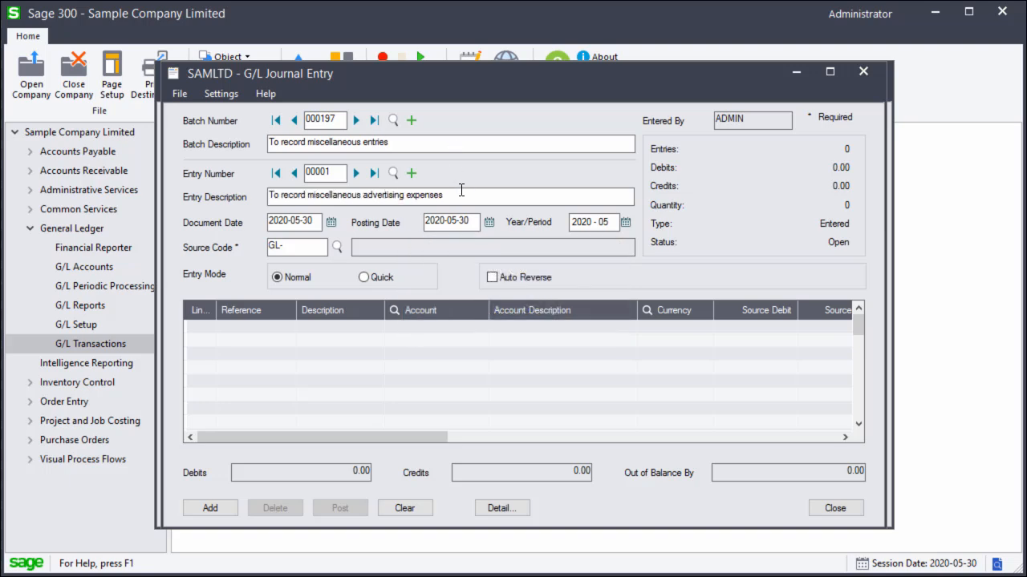
Check the posting date calendar and the list of fiscal periods available for the entry
left_click(490, 223)
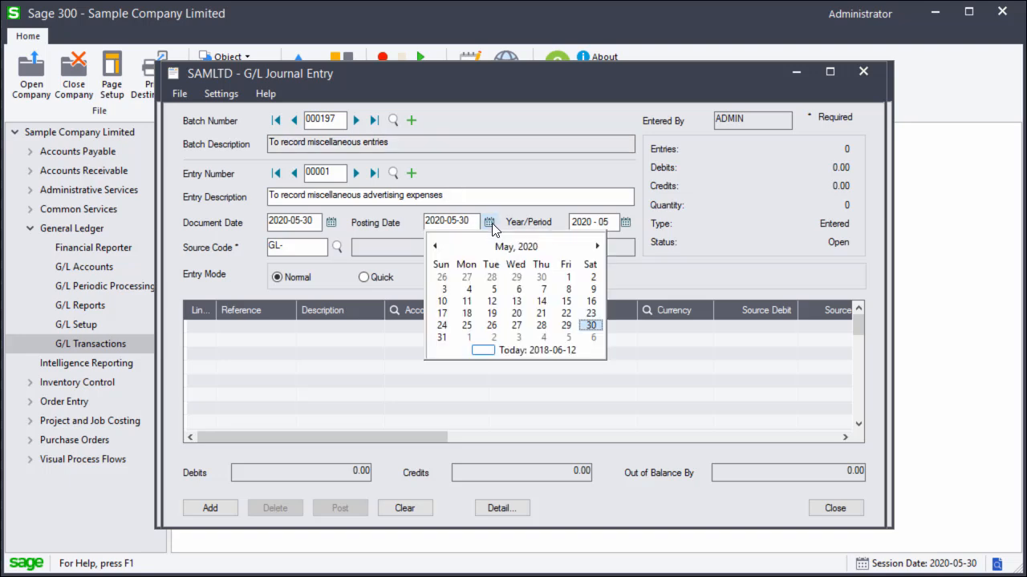
left_click(626, 223)
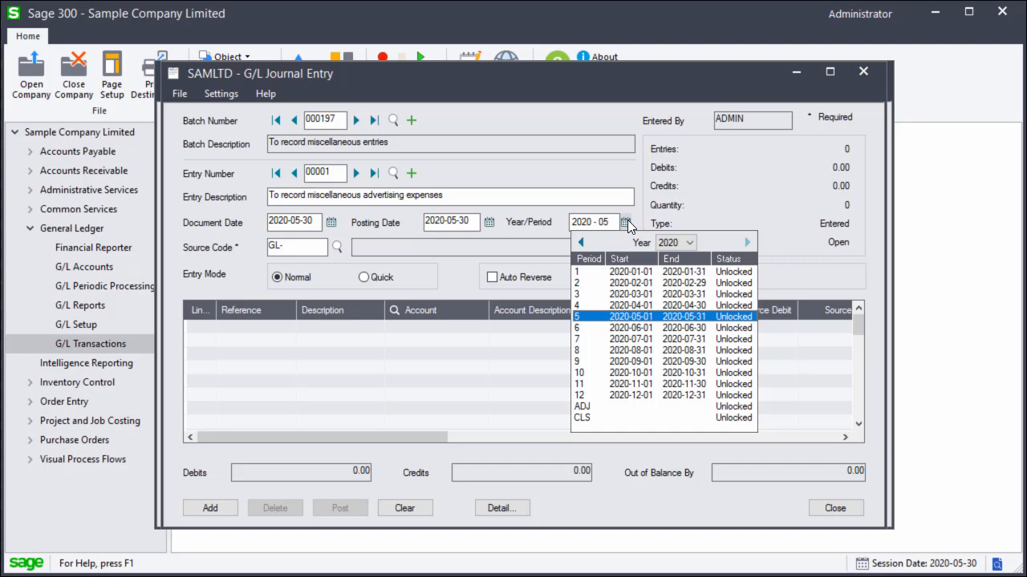
left_click(640, 218)
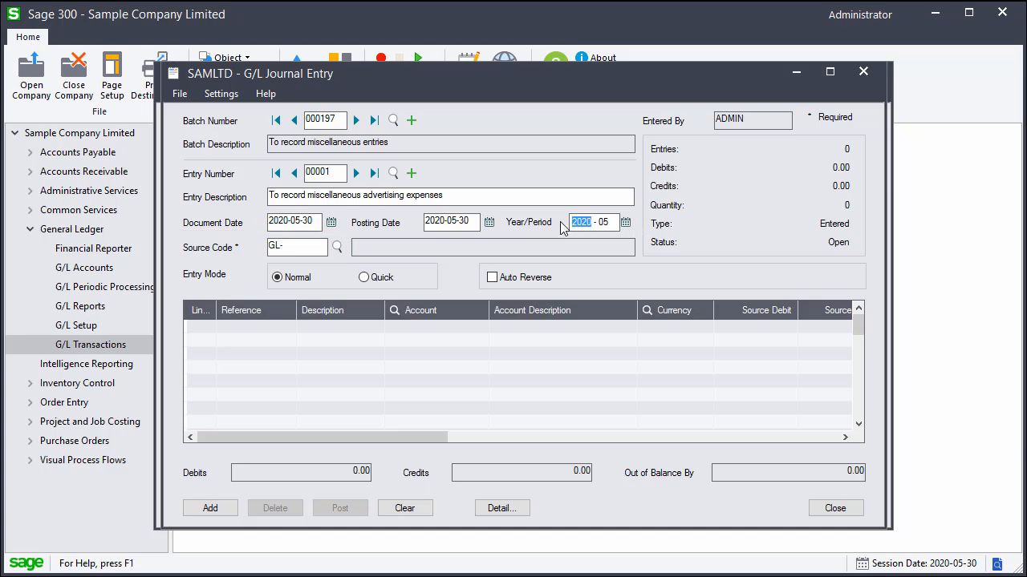
Look up the source codes and assign GL-JE, G/L Journal Entry, to the entry
left_click(340, 248)
key("Down")
key("Down")
key("Down")
key("Down")
key("Down")
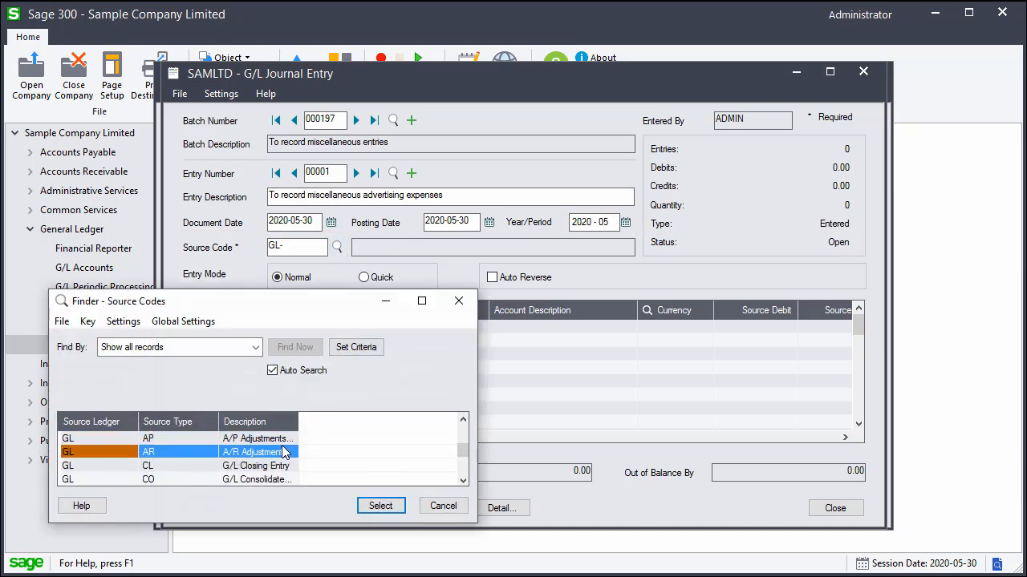
left_click(392, 510)
Enter the first detail line for account 1000 with a source credit of 500.00
left_click(416, 325)
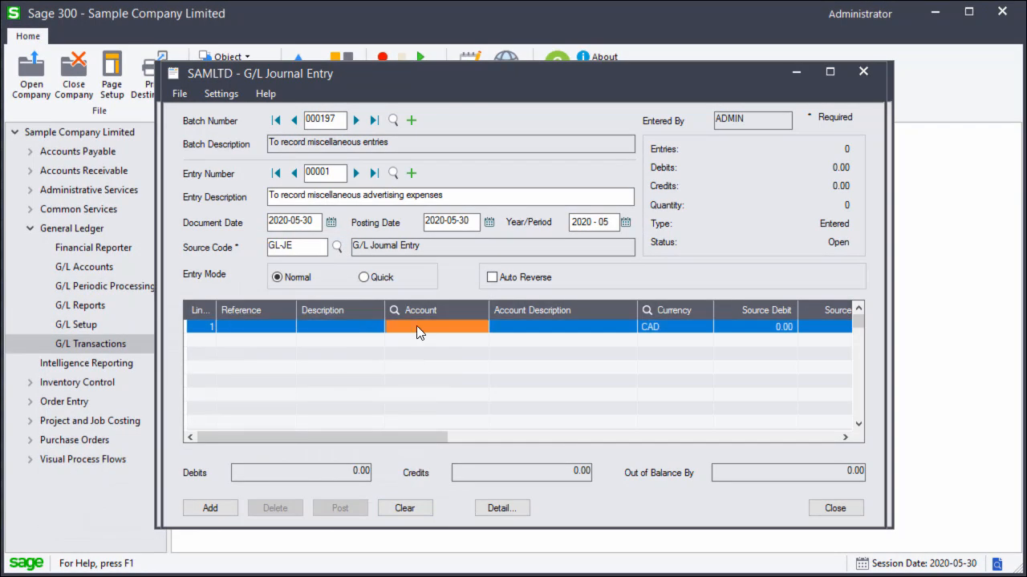
type("1000")
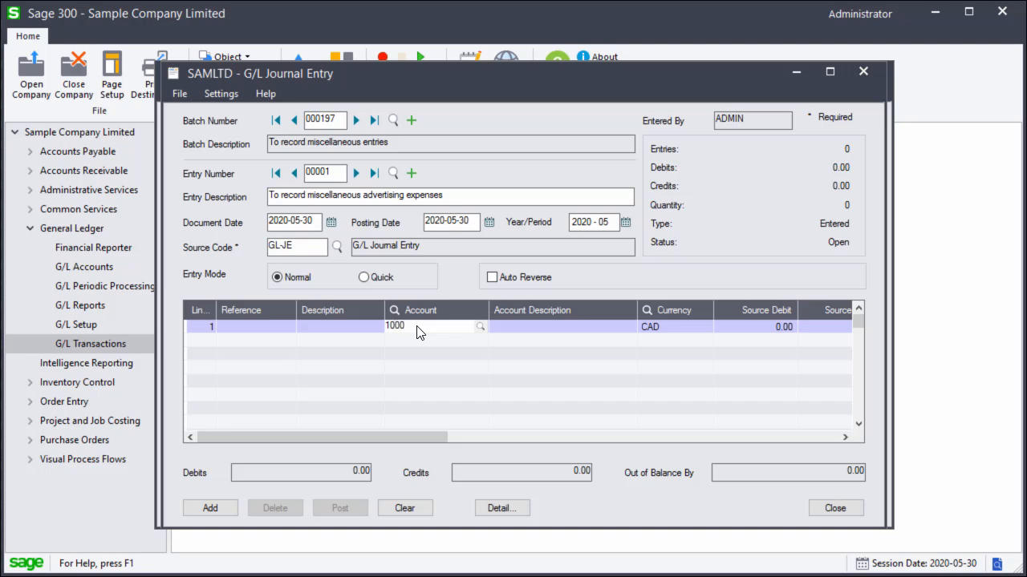
key("Tab")
key("Tab")
type("500")
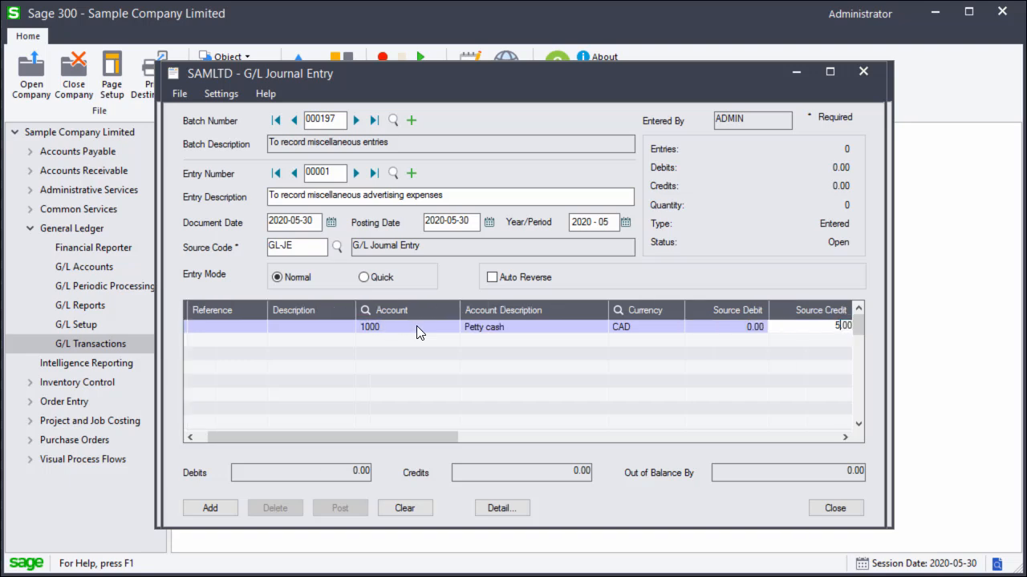
key("Tab")
key("Tab")
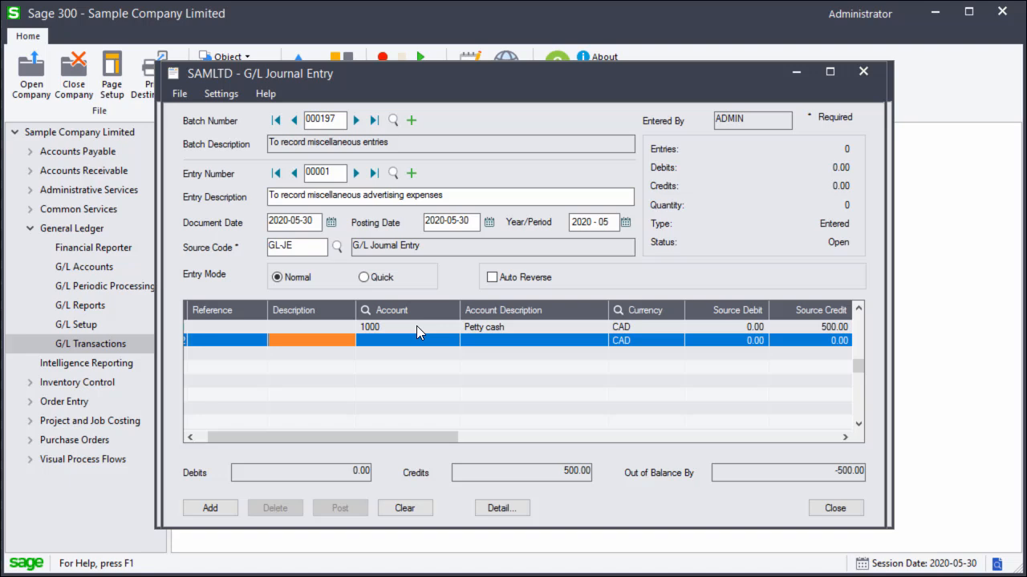
Enter a second detail line for account 6020 with a source debit of 500.00, and add the entry to the batch
key("Tab")
type("6020")
key("Tab")
key("Tab")
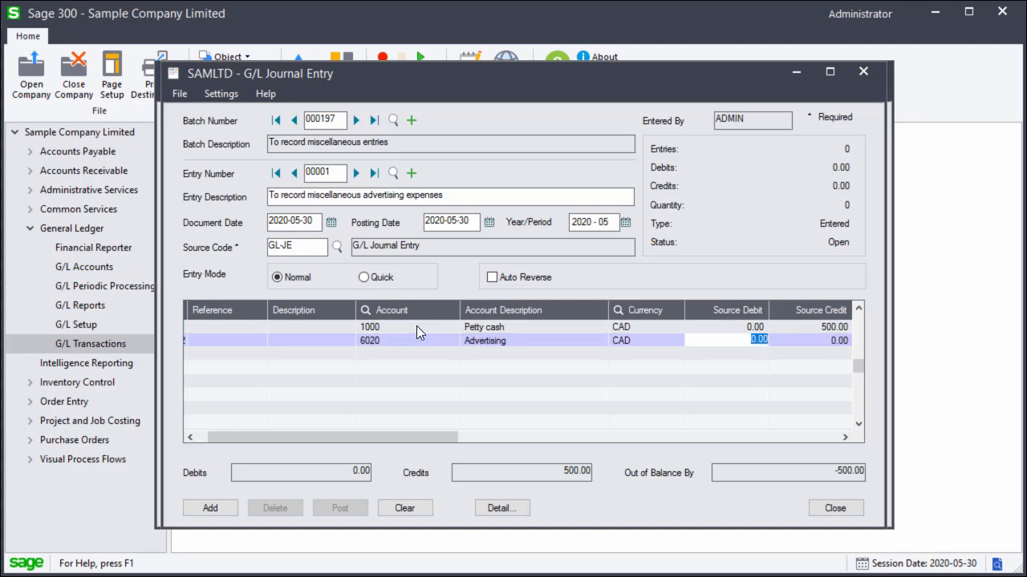
type("500")
key("Tab")
mouse_move(389, 437)
left_mouse_down()
mouse_move(760, 442)
mouse_move(388, 451)
left_mouse_up()
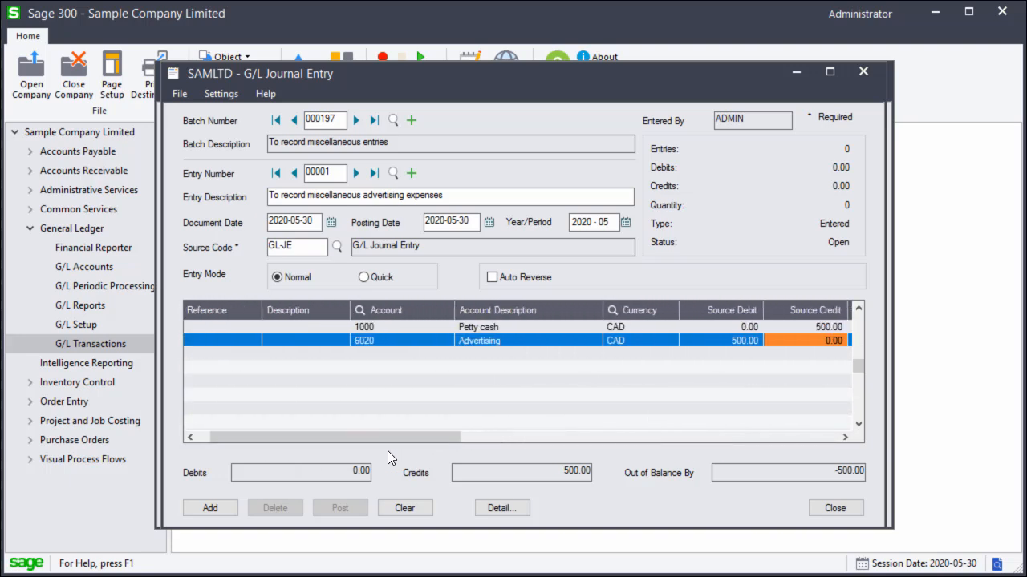
left_click(217, 507)
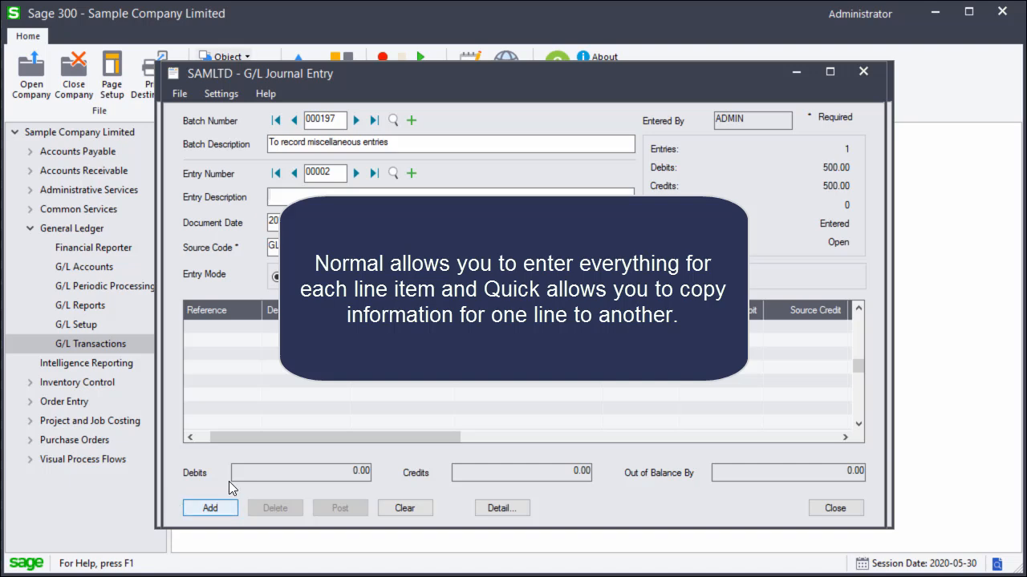
In Quick mode, describe entry 2 as "Miscellaneous entries" and credit account 1000 with 100.00, reference Advertising, description From Petty Cash; begin a second line
left_click(360, 279)
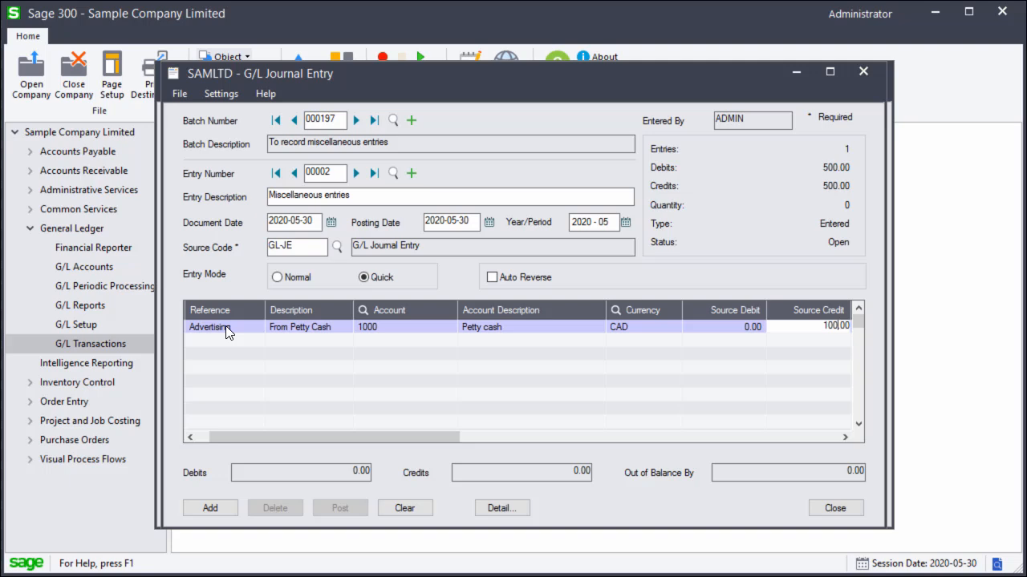
key("Tab")
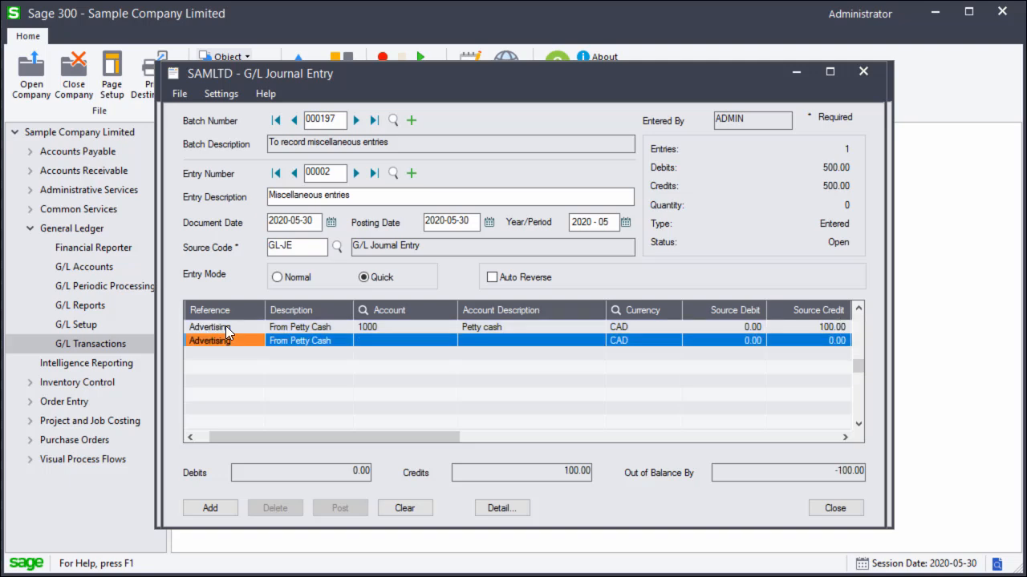
key("Tab")
key("Tab")
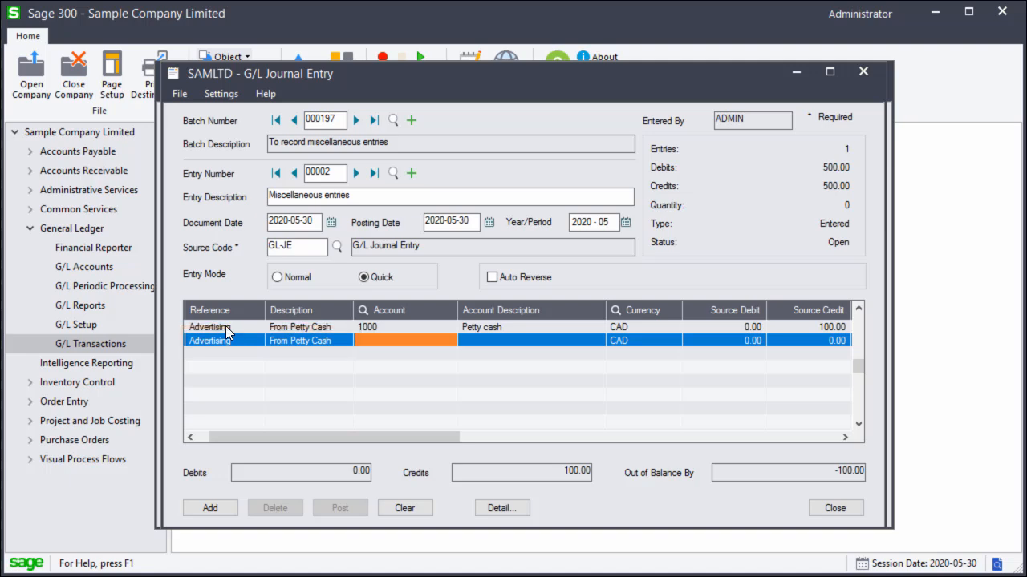
Turn on Auto Reverse for the entry with Next Period, and view the journal detail of the account 1000 line
left_click(498, 279)
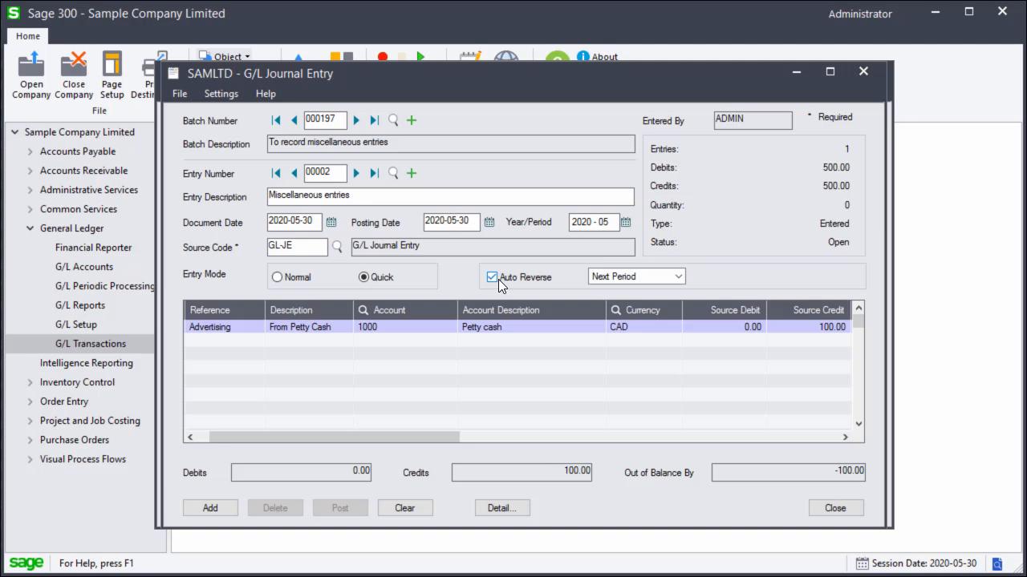
left_click(676, 277)
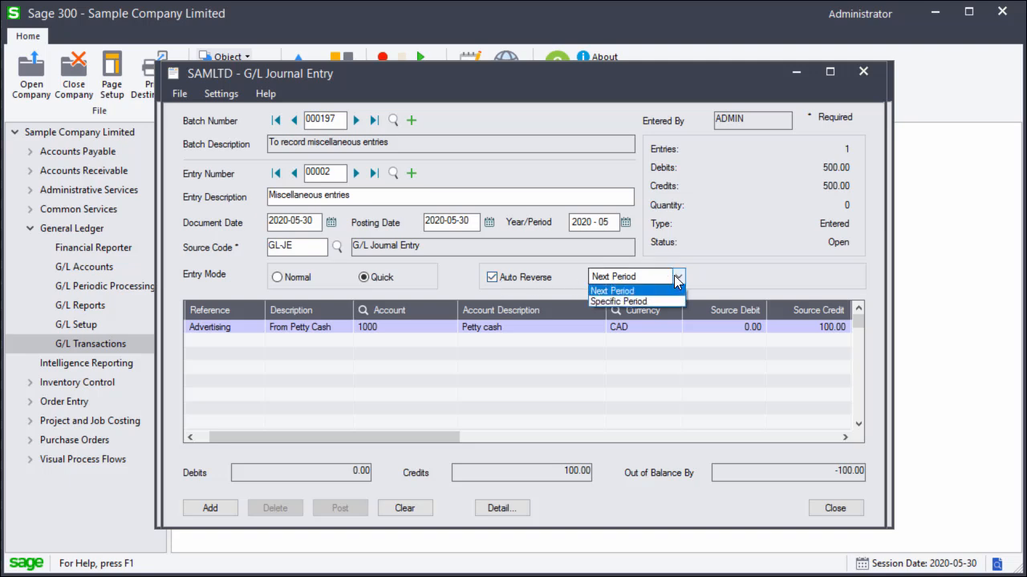
left_click(676, 279)
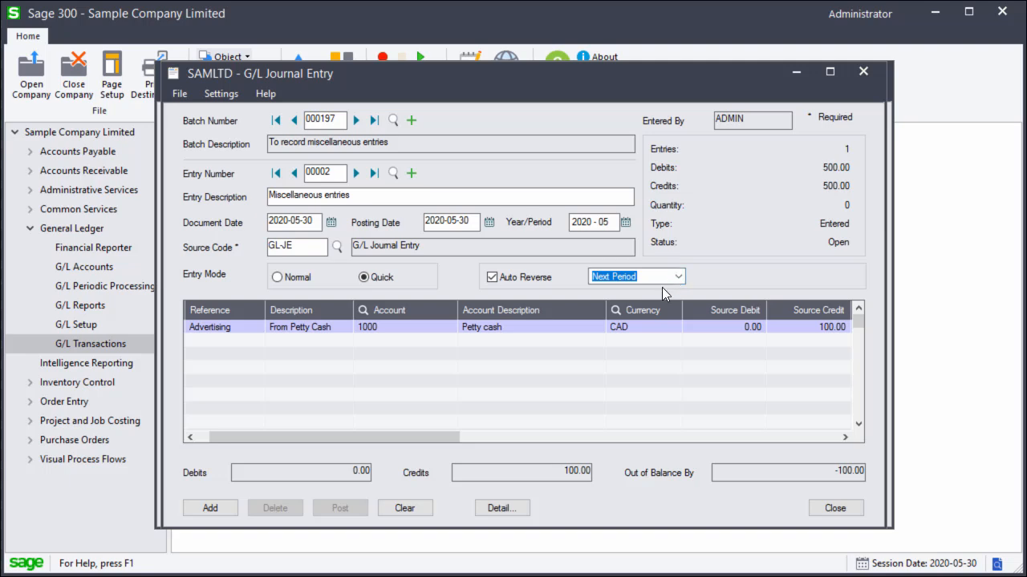
left_click(503, 507)
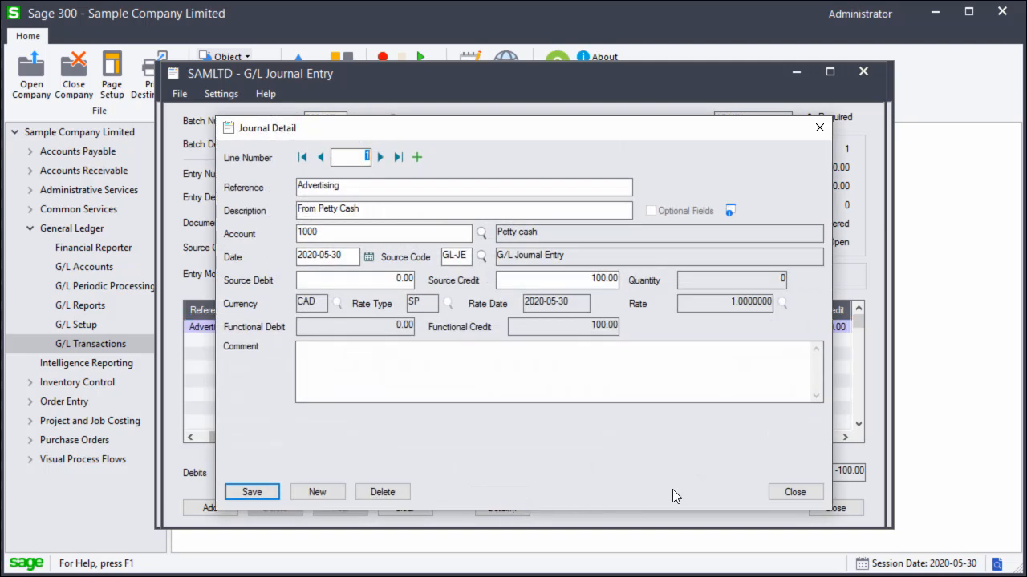
left_click(790, 492)
Close the journal entry window, answer its prompt, and close the G/L Batch List
left_click(828, 508)
left_click(511, 349)
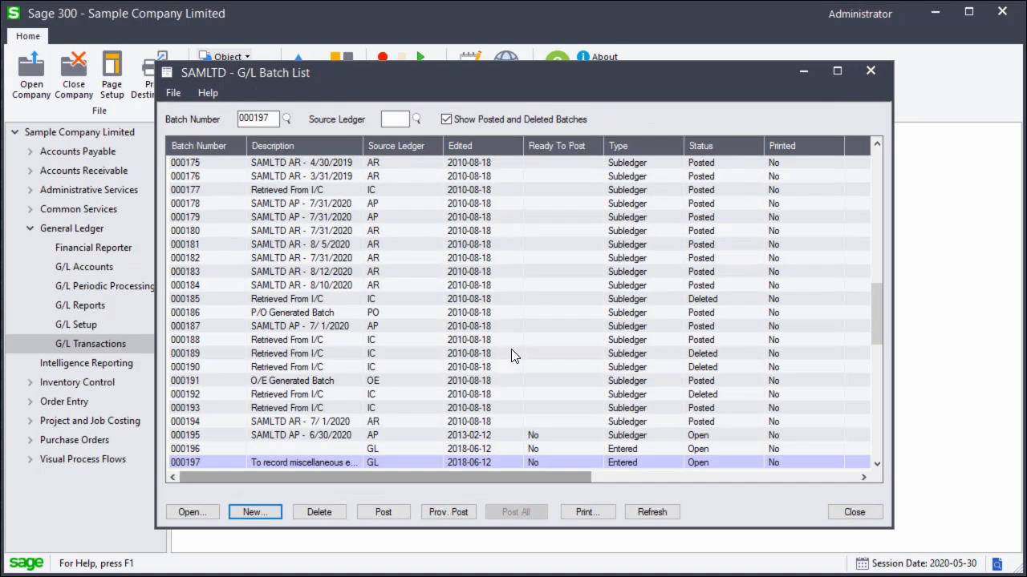
left_click(834, 511)
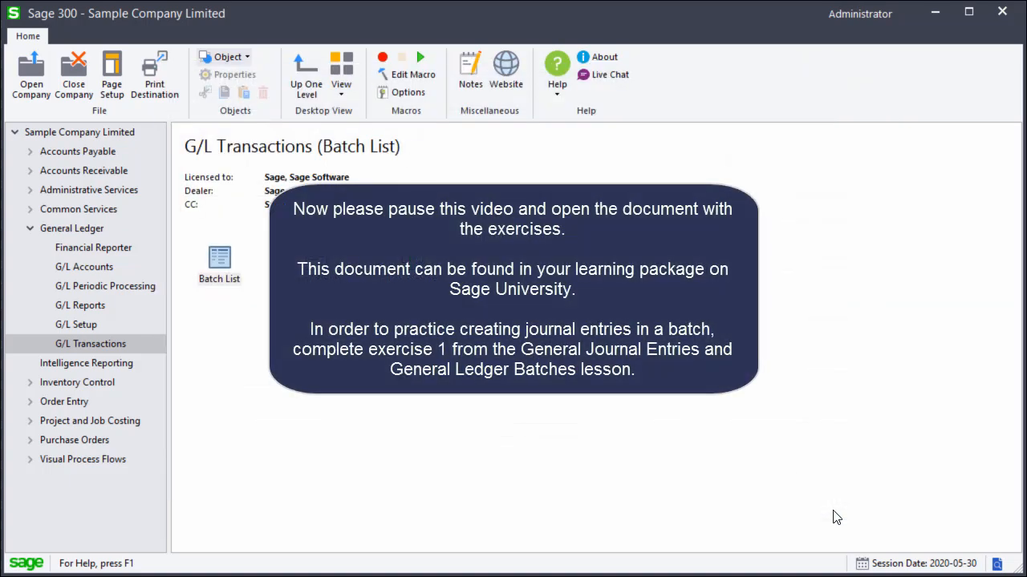